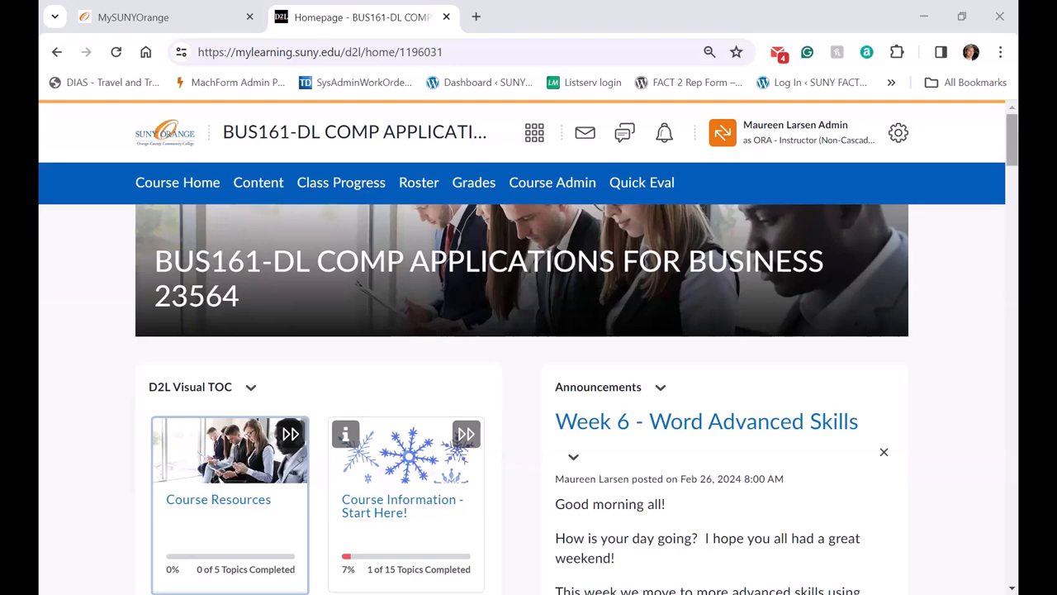
scroll(529, 347, down, 3)
scroll(528, 347, up, 2)
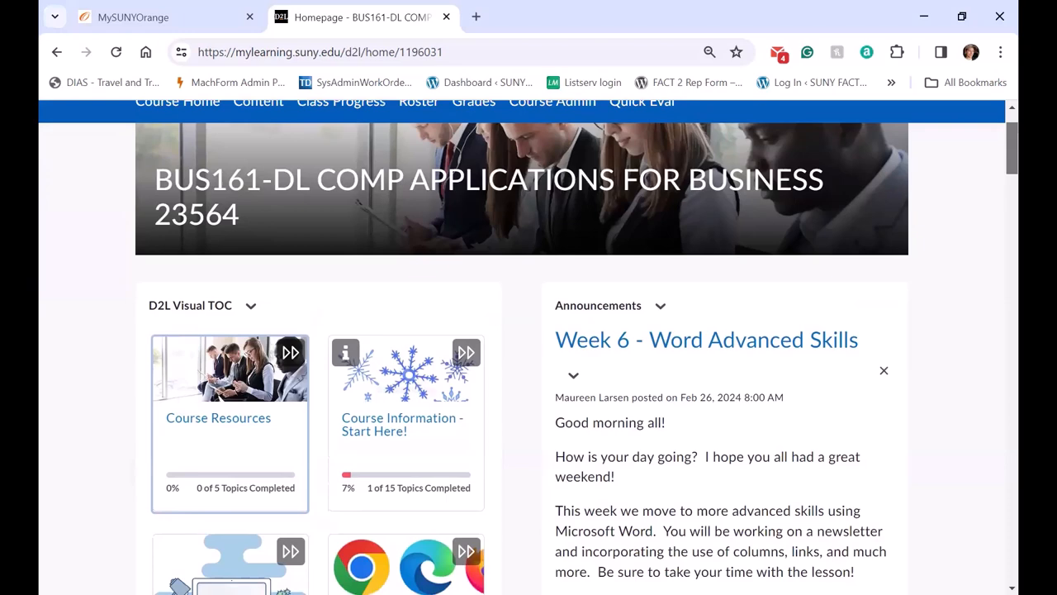
scroll(529, 347, down, 2)
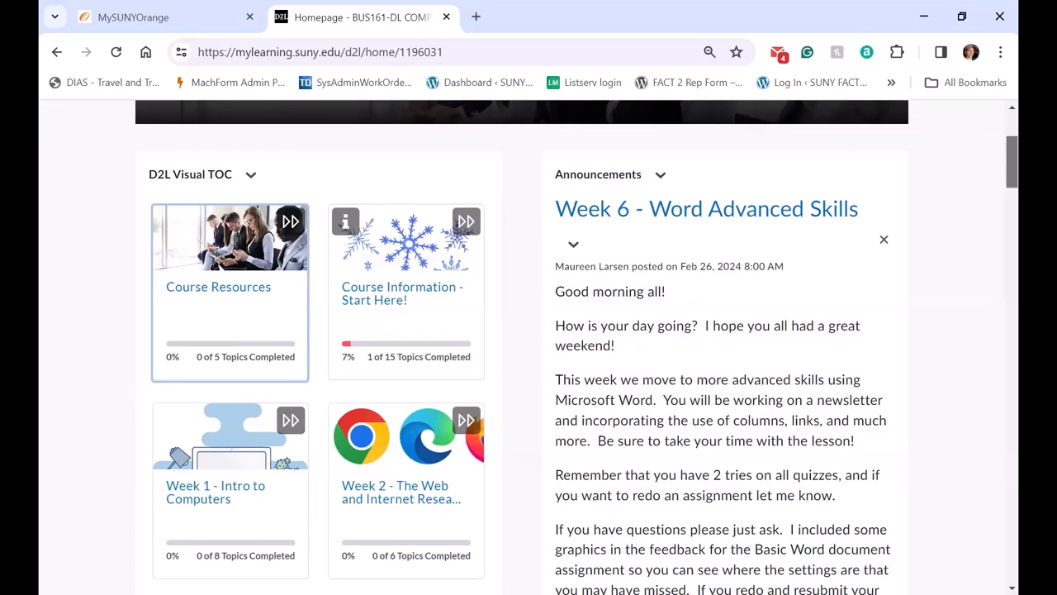
scroll(1012, 174, down, 2)
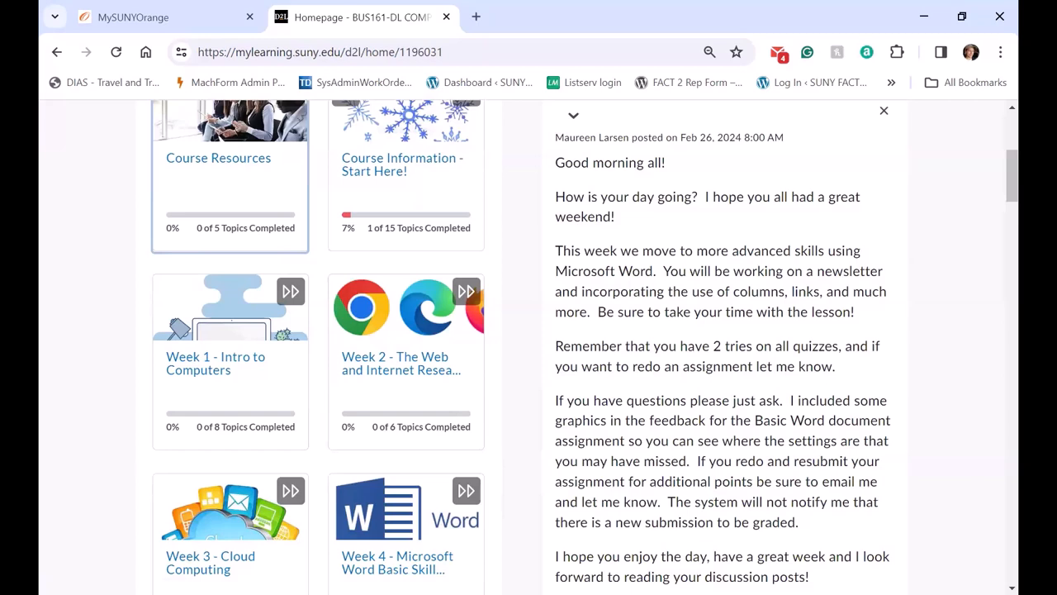
scroll(263, 524, down, 2)
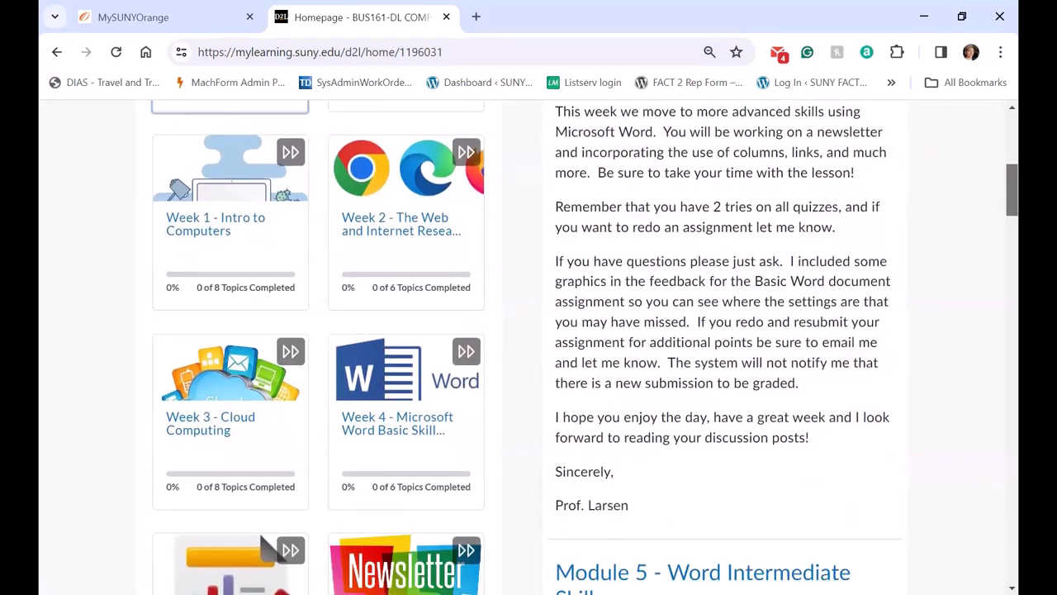
scroll(528, 347, down, 2)
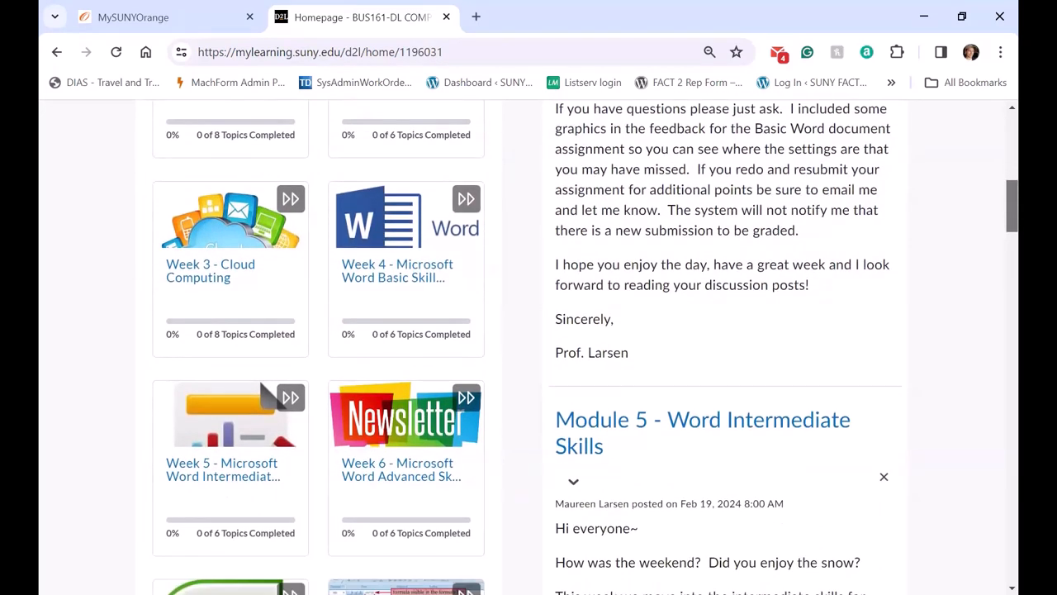
scroll(529, 347, down, 1)
scroll(529, 347, up, 1)
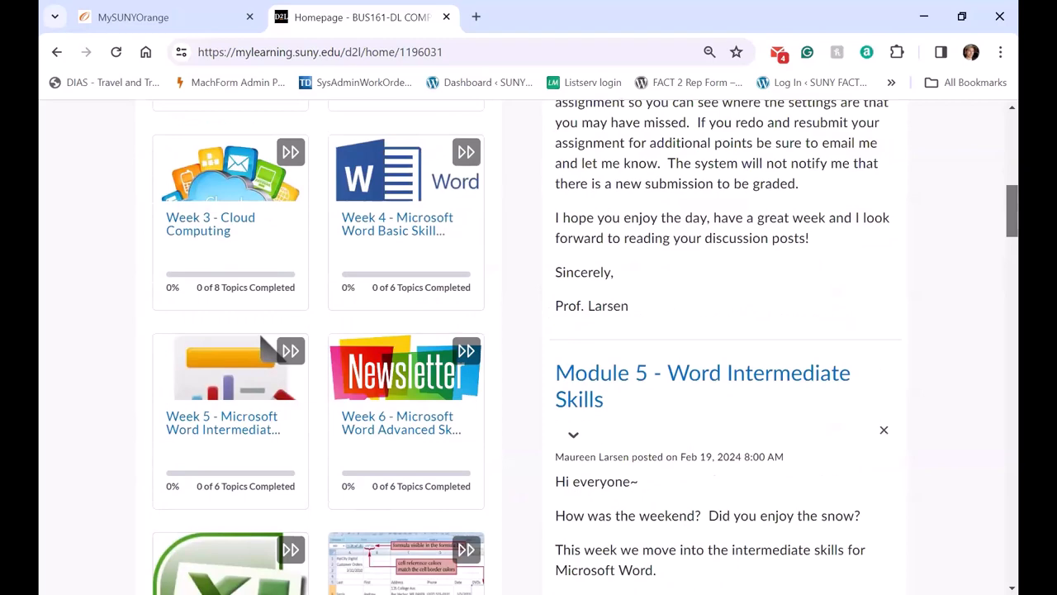
scroll(262, 346, up, 1)
scroll(263, 345, up, 1)
scroll(263, 345, up, 4)
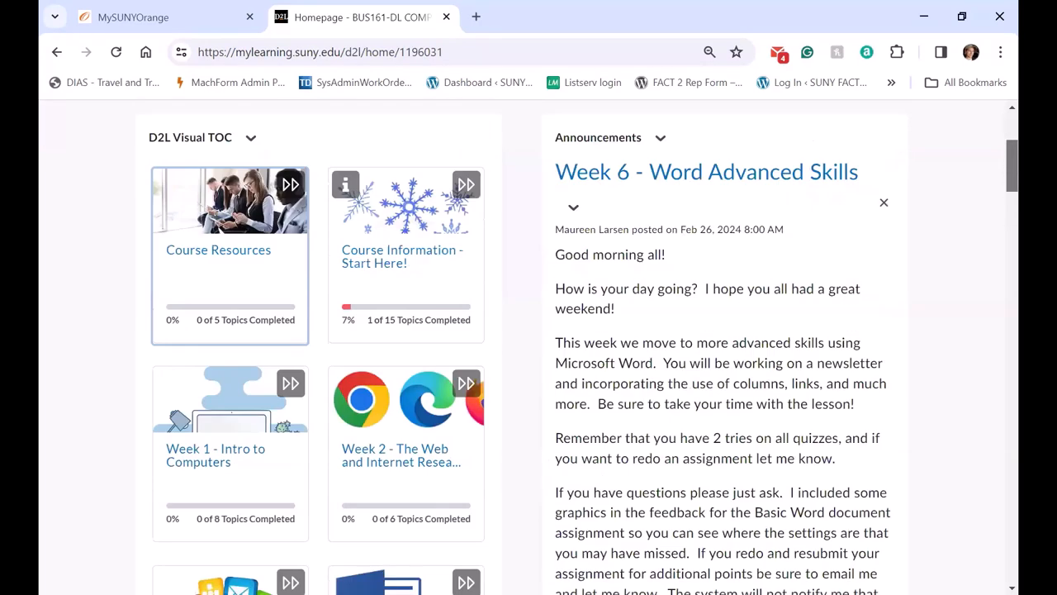
scroll(262, 346, up, 2)
scroll(528, 347, up, 1)
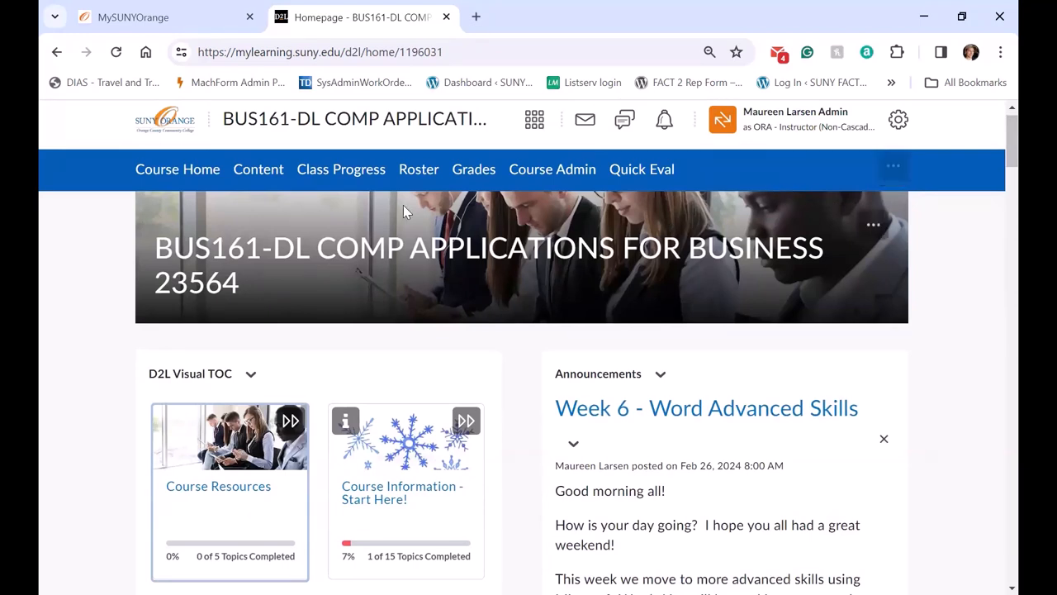
Go to the course Content area and review the Week 3 - Cloud Computing module items.
mouse_move(336, 207)
click(262, 178)
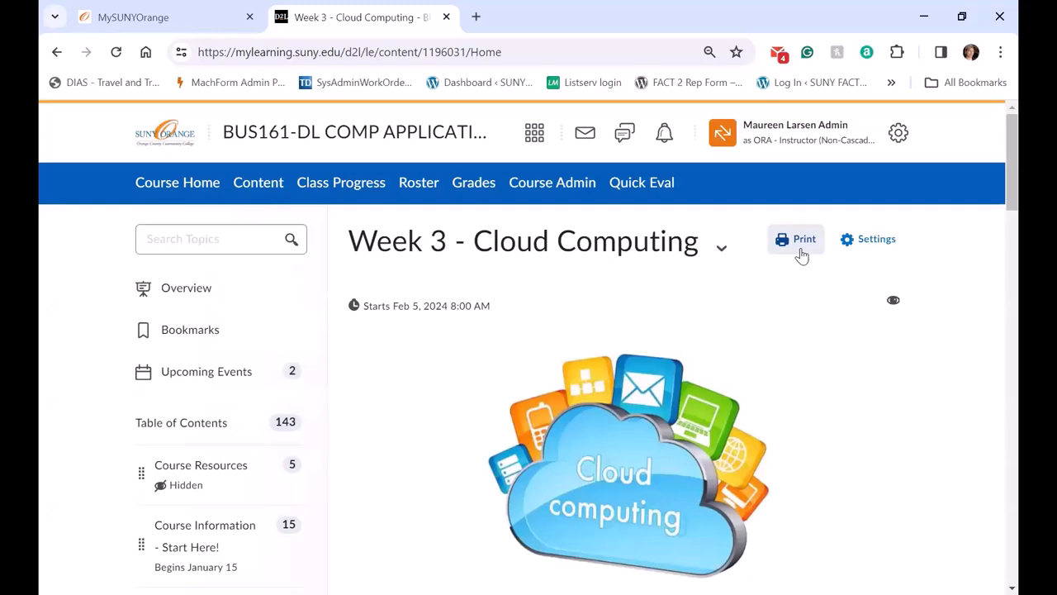
scroll(908, 190, down, 1)
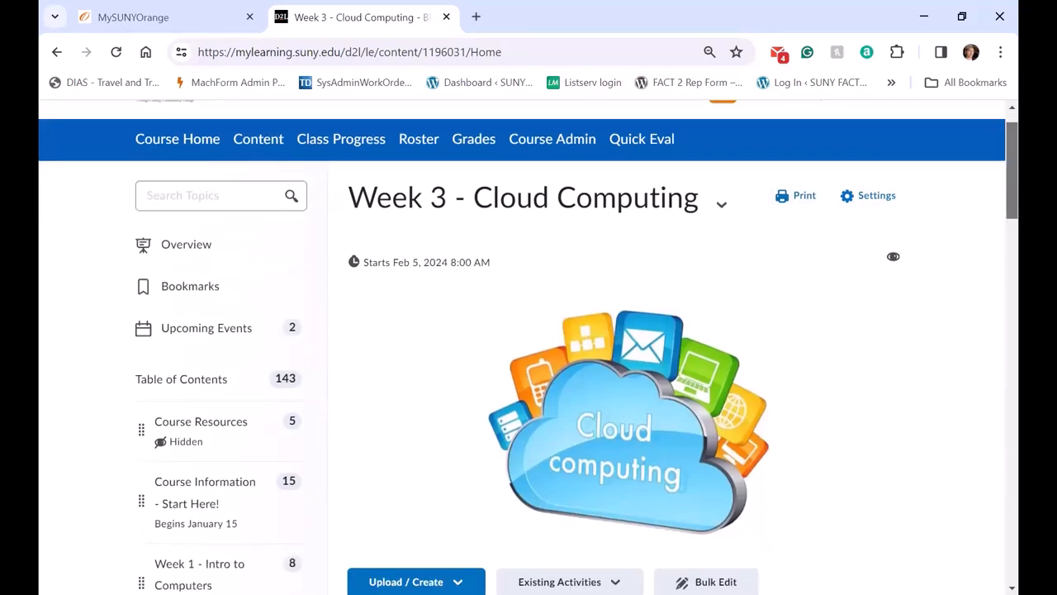
scroll(528, 347, down, 3)
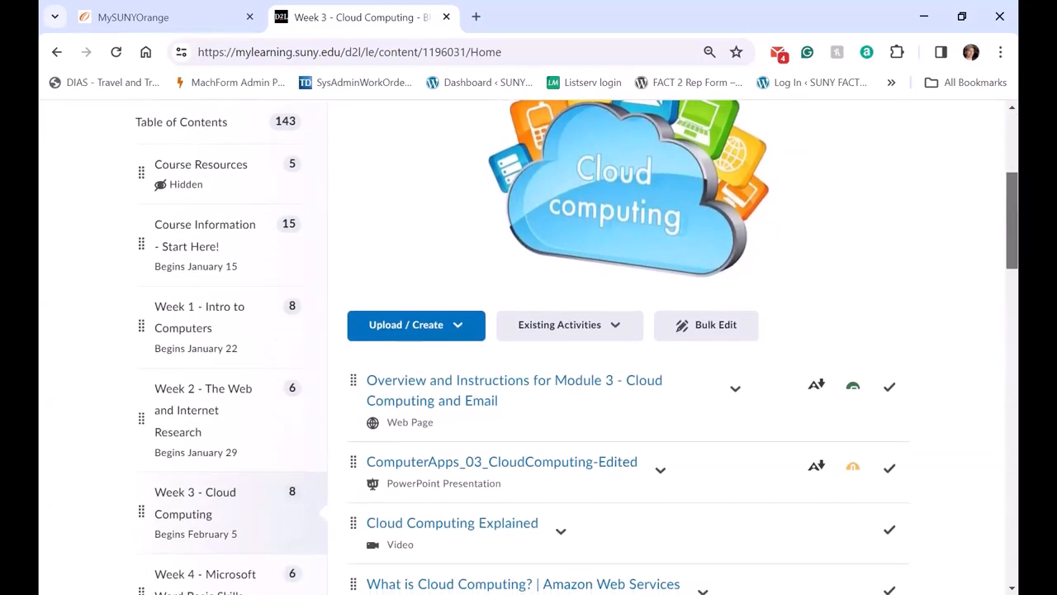
scroll(529, 347, down, 2)
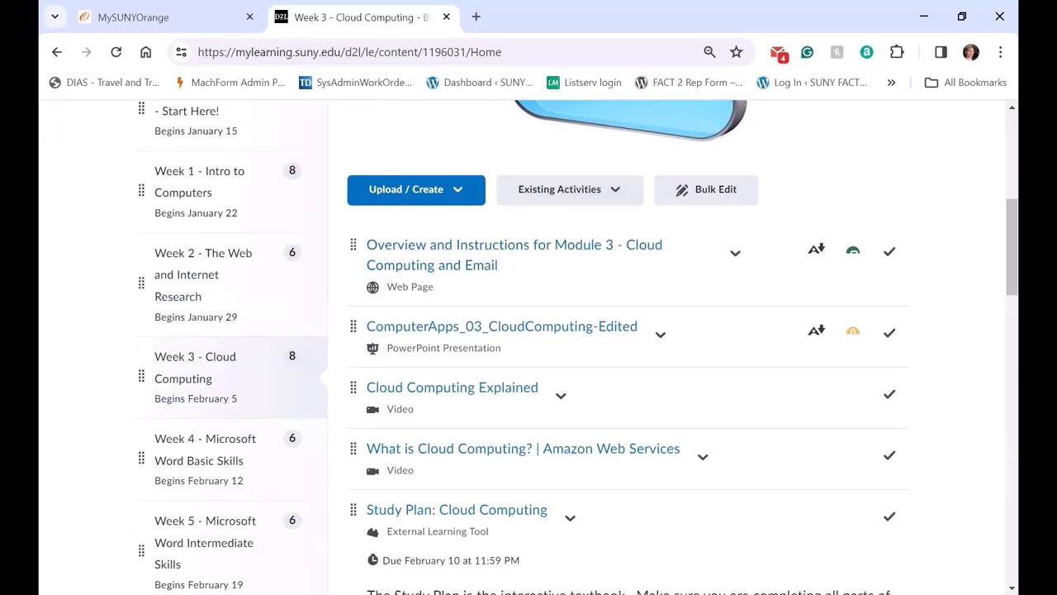
scroll(677, 171, down, 2)
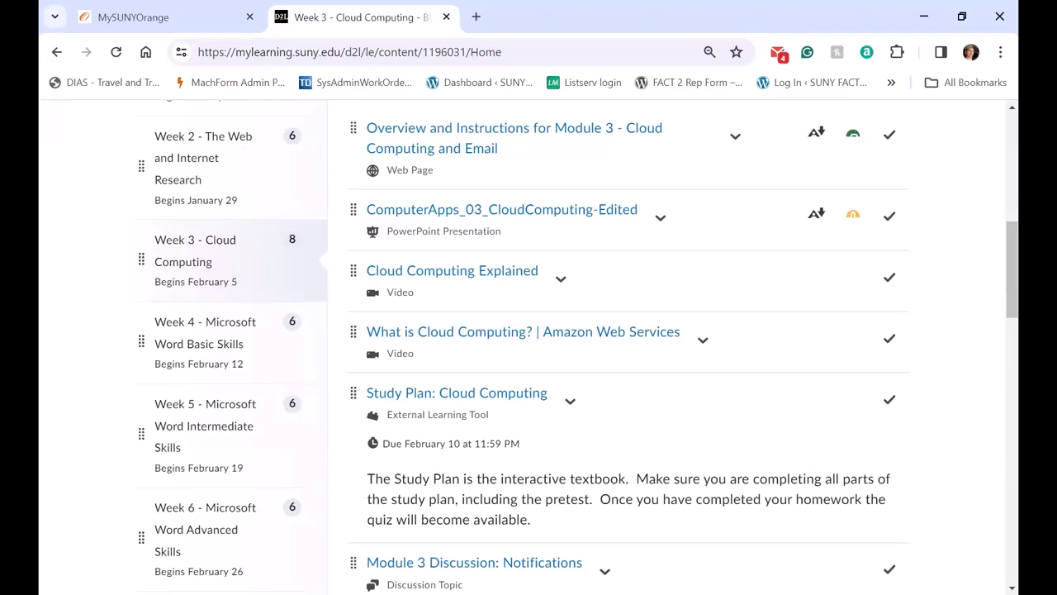
scroll(578, 347, down, 2)
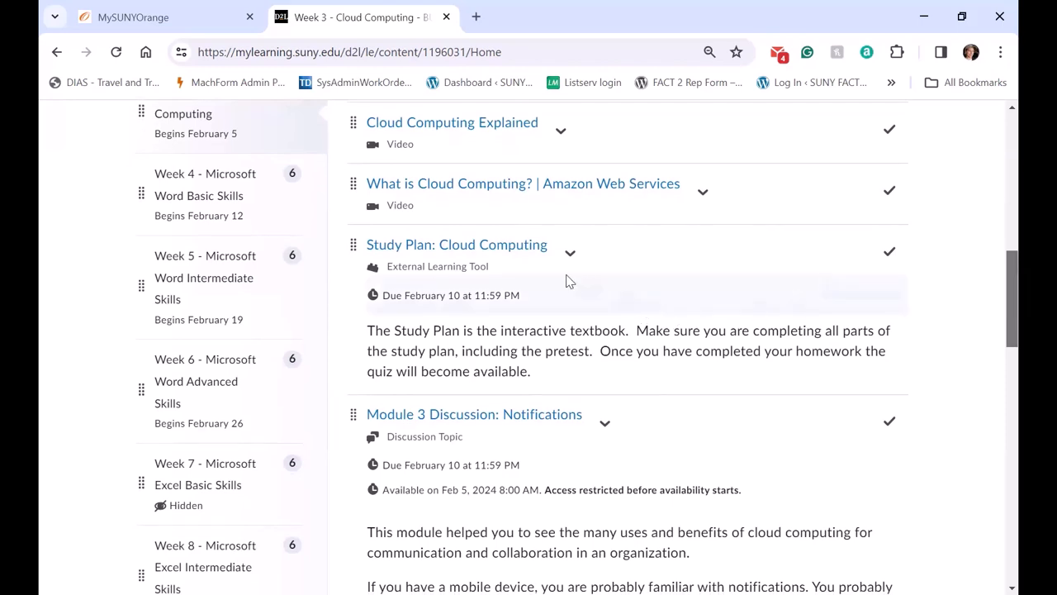
Launch the Study Plan: Cloud Computing activity and review its Pretest, Dive In and Finish Strong cards.
click(498, 255)
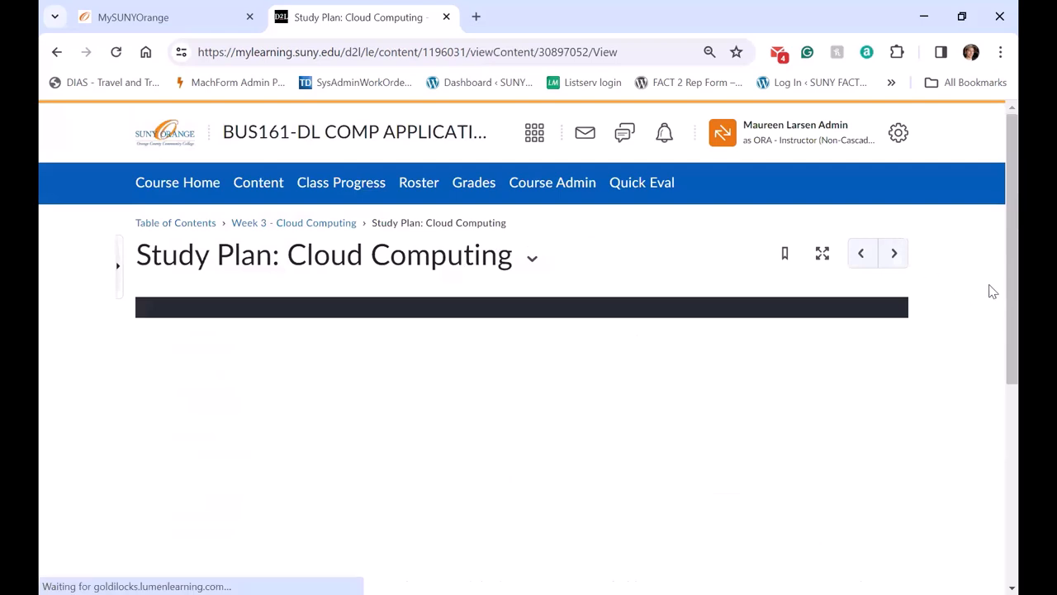
scroll(846, 357, down, 2)
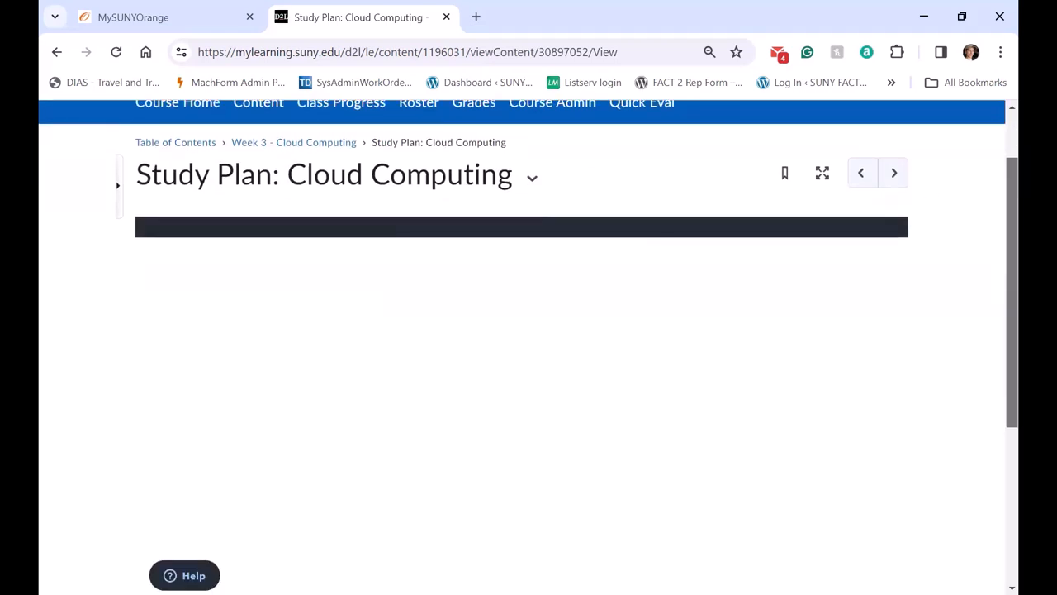
scroll(847, 356, down, 1)
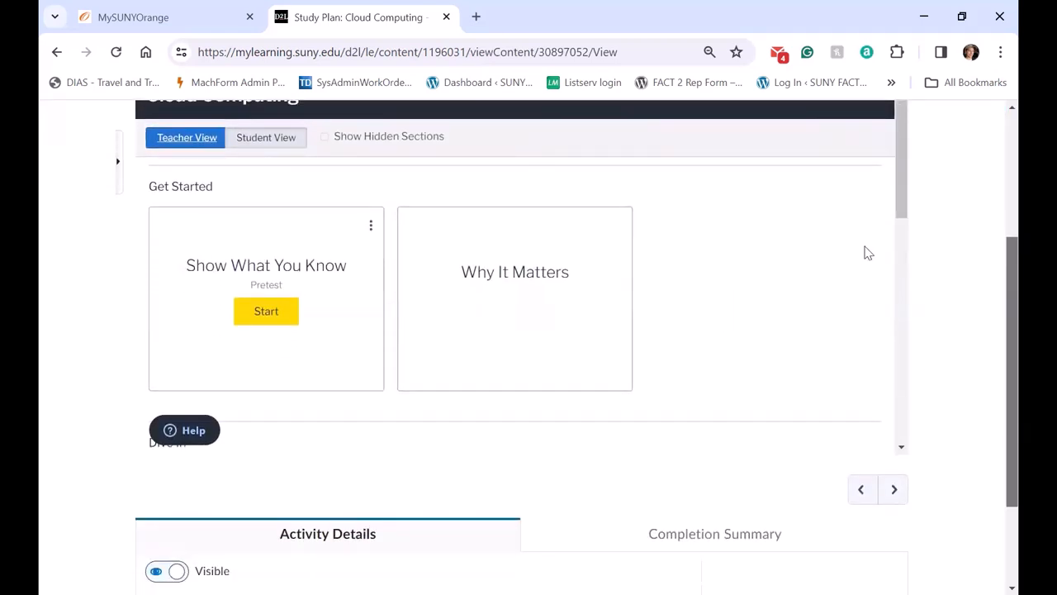
drag(903, 198, 902, 339)
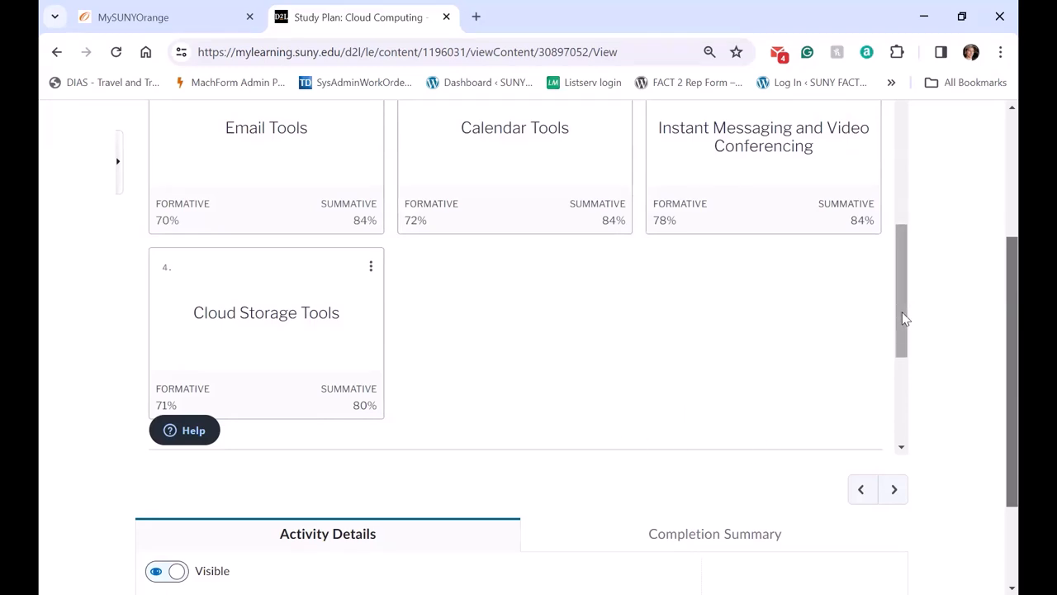
drag(904, 313, 907, 394)
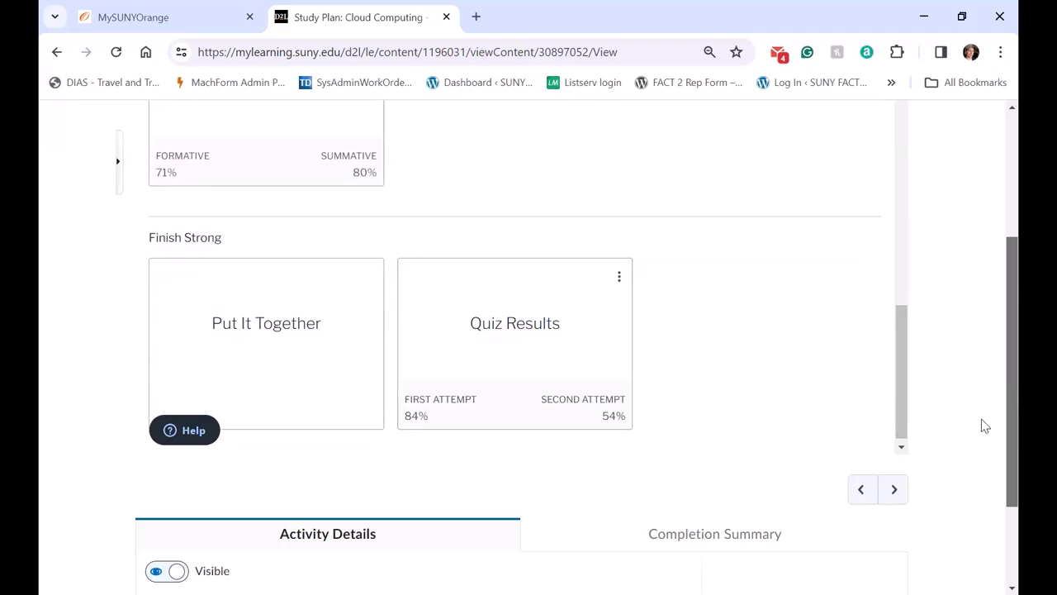
scroll(528, 347, up, 3)
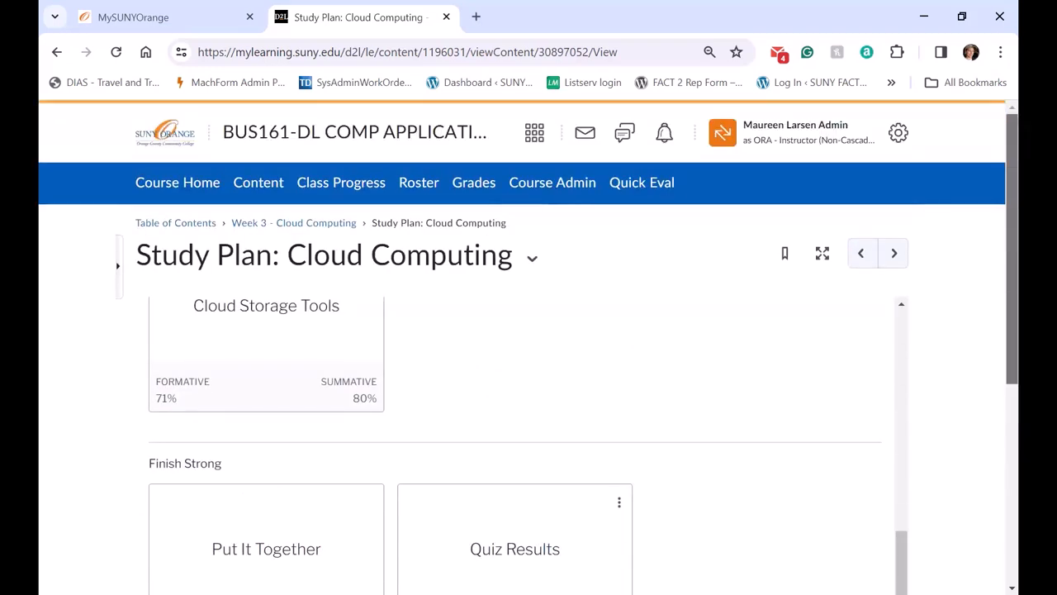
Return via the Week 3 - Cloud Computing breadcrumb to the discussion, Outlook assignment and quiz conditions.
click(310, 229)
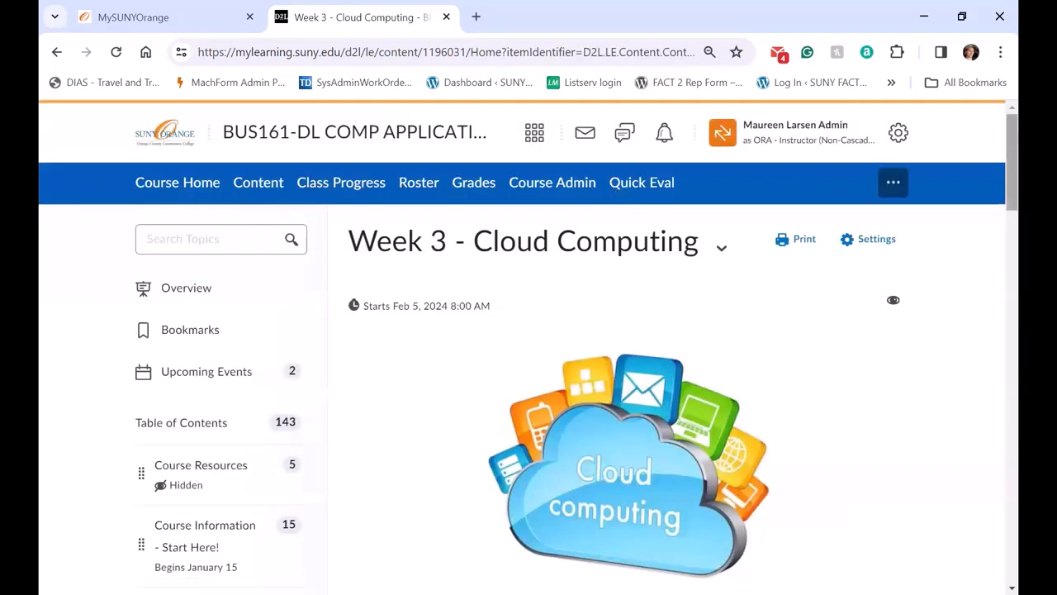
scroll(529, 347, down, 3)
scroll(528, 347, down, 4)
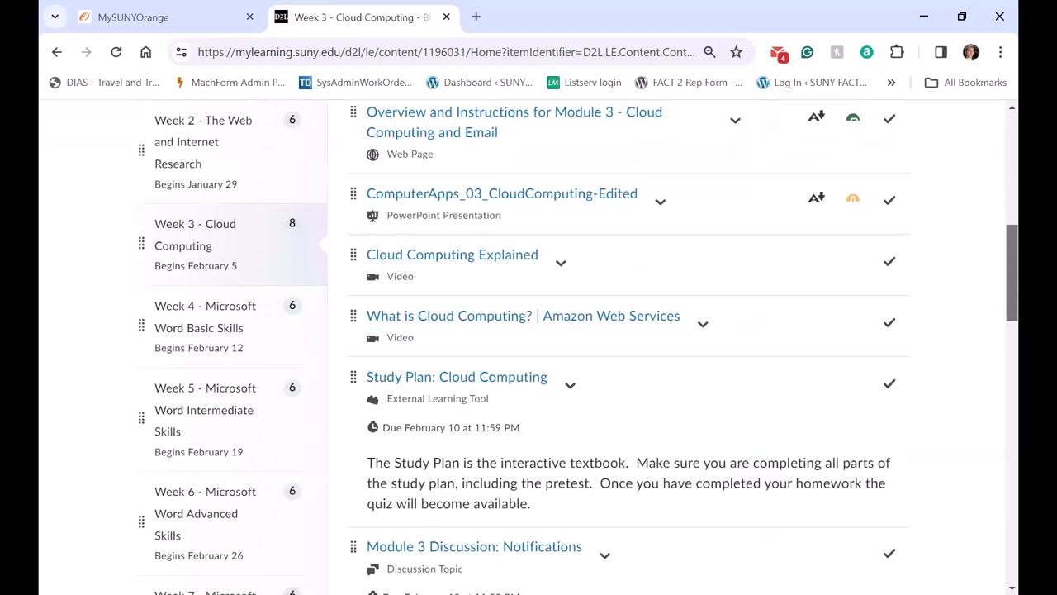
scroll(528, 347, down, 2)
scroll(528, 347, down, 2)
scroll(529, 346, up, 1)
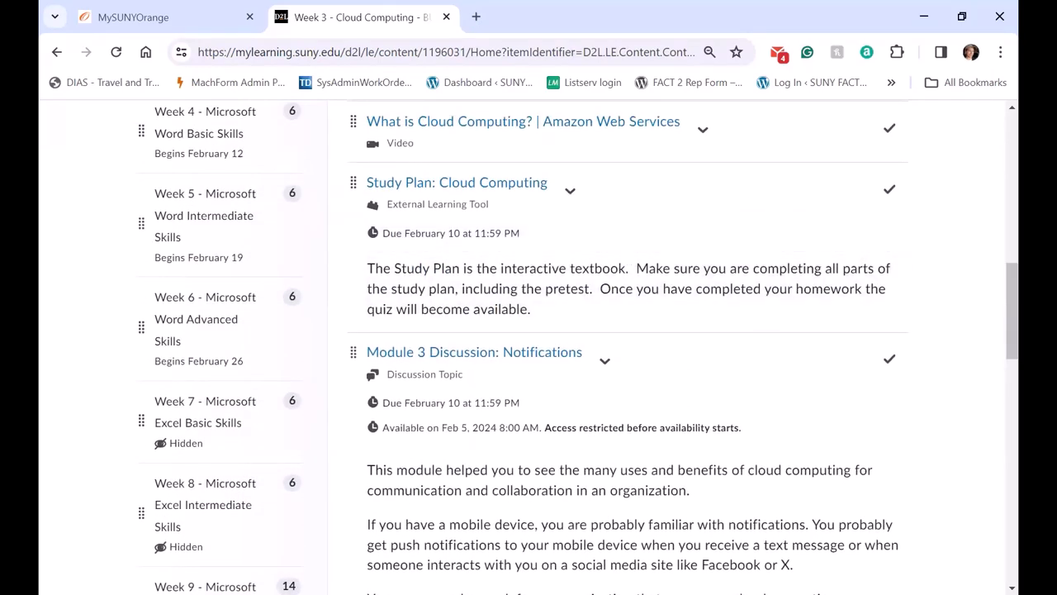
scroll(529, 347, down, 1)
scroll(529, 347, down, 2)
scroll(529, 346, down, 2)
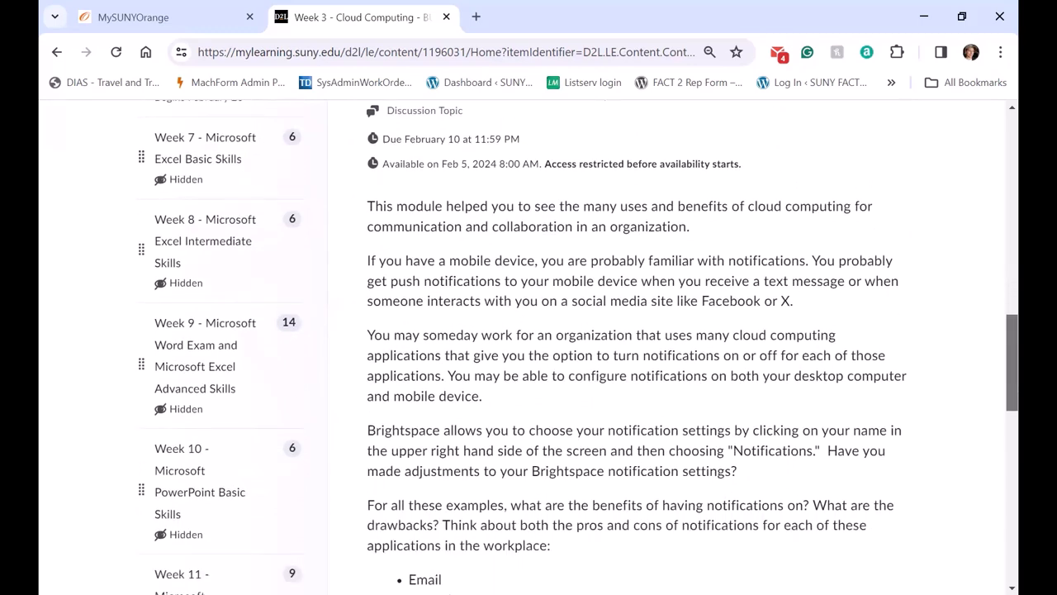
scroll(528, 347, down, 1)
scroll(529, 346, down, 2)
scroll(529, 347, down, 1)
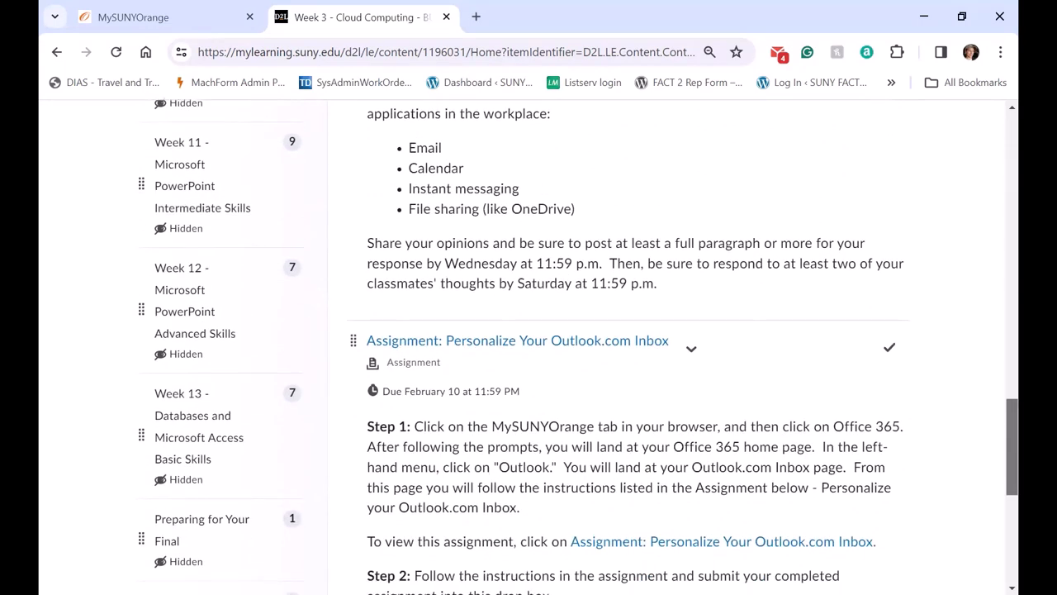
scroll(528, 347, down, 1)
scroll(528, 347, down, 1)
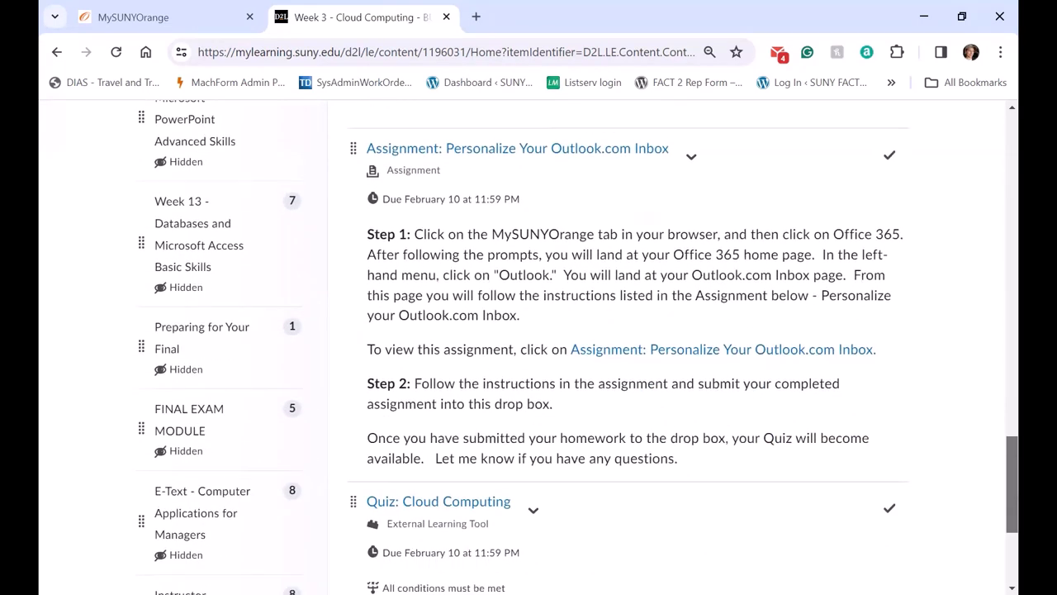
scroll(579, 346, down, 1)
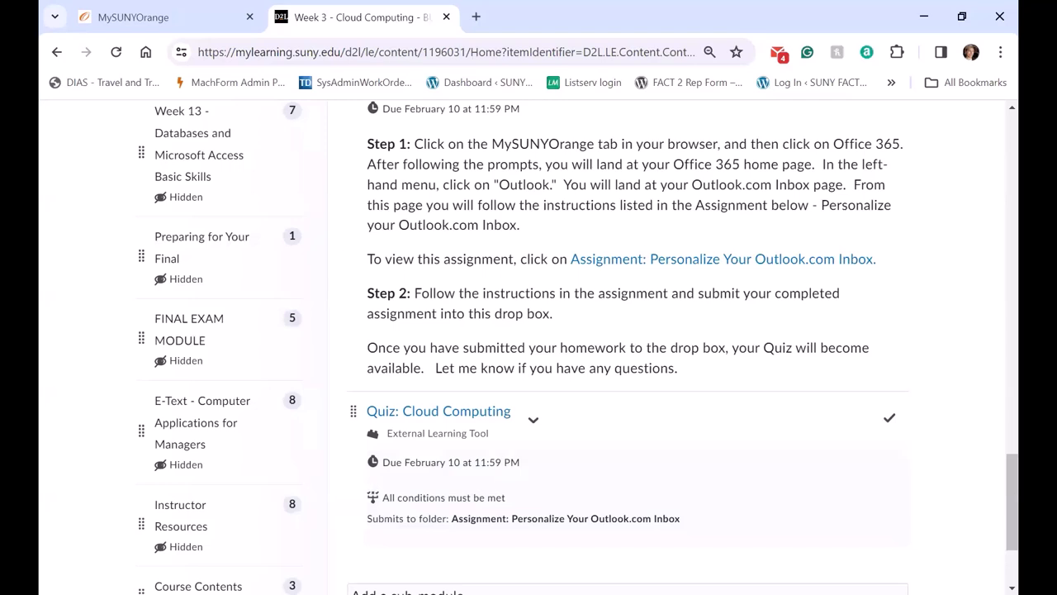
scroll(579, 347, down, 1)
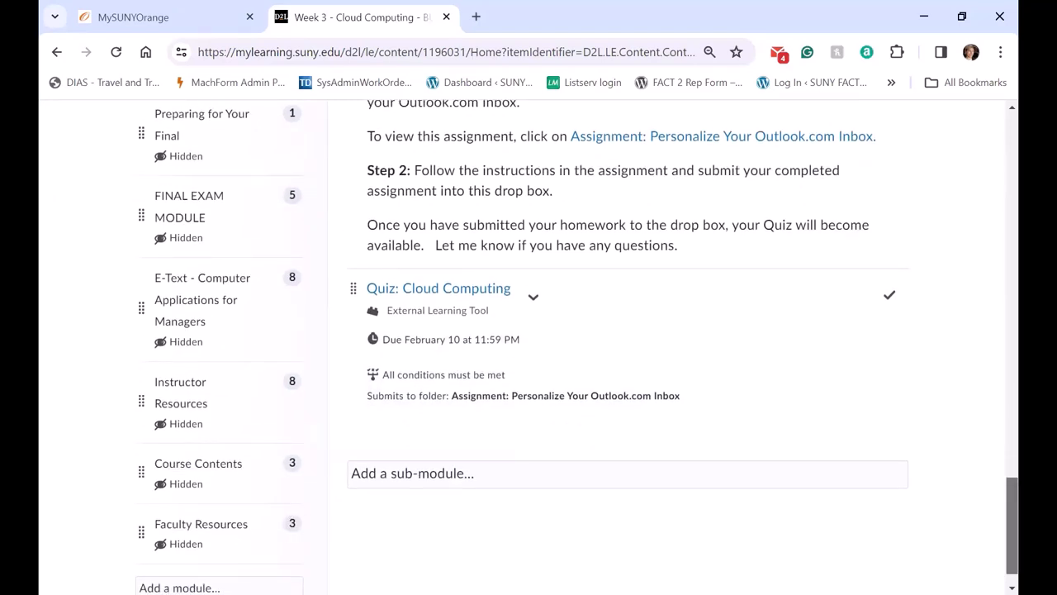
scroll(578, 347, up, 3)
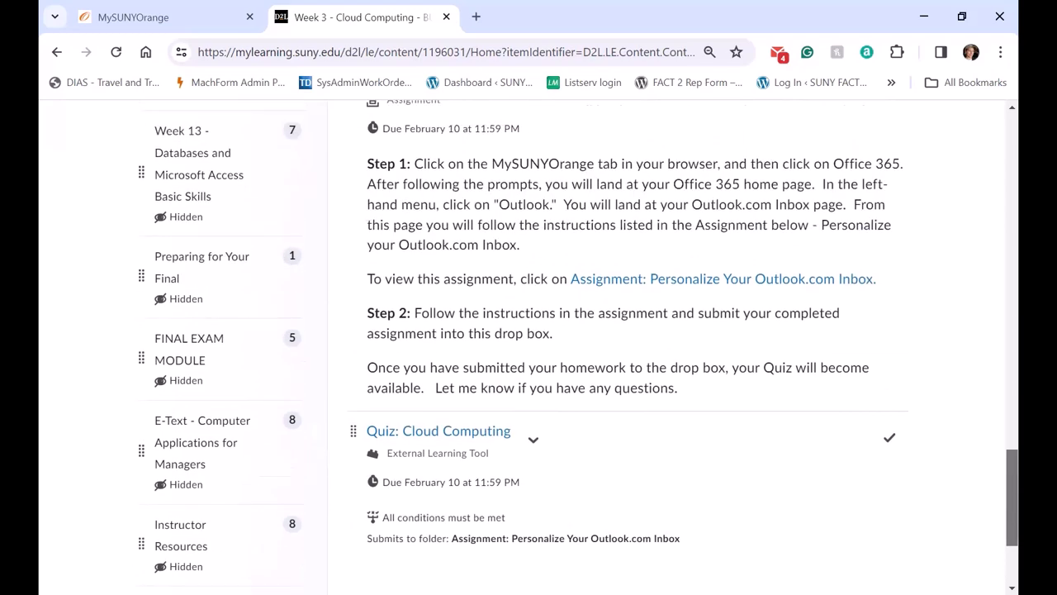
scroll(394, 522, up, 2)
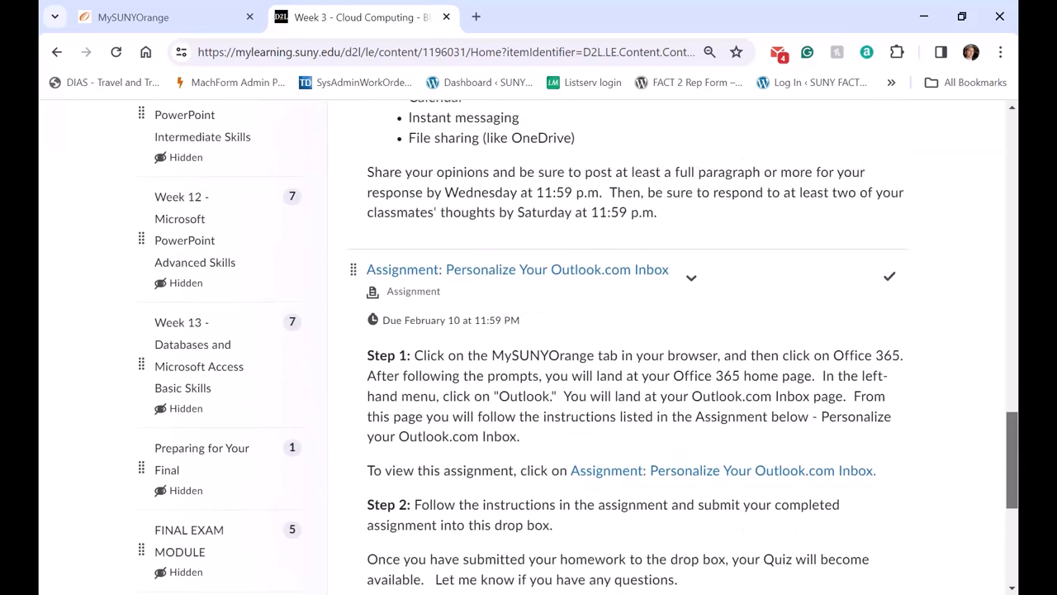